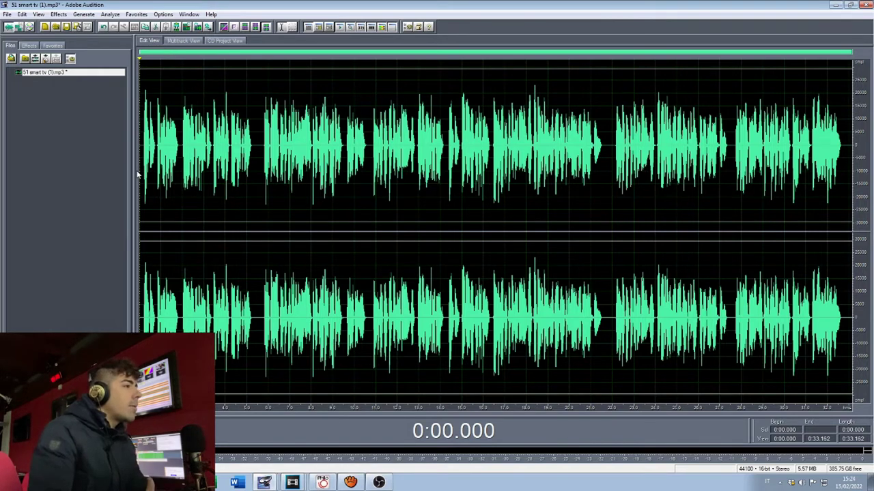
Listen to the start of the recording and open the Graphic Equalizer with all ten bands reset to zero
key("space")
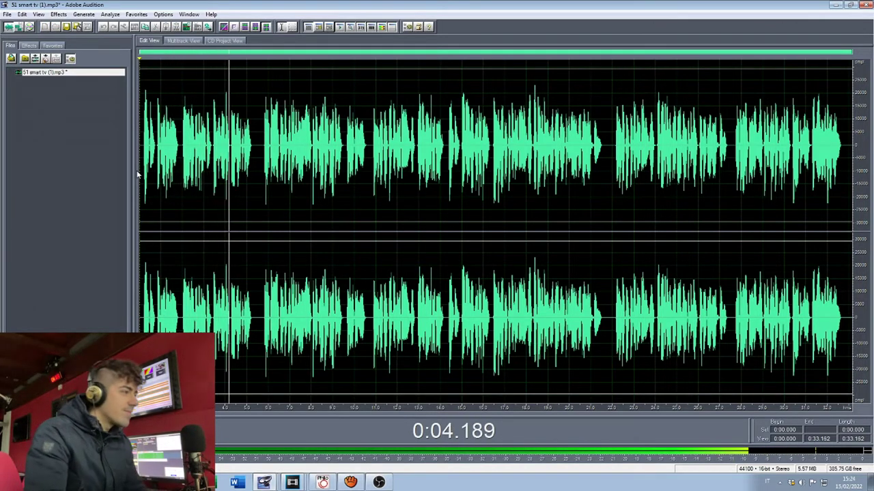
key("space")
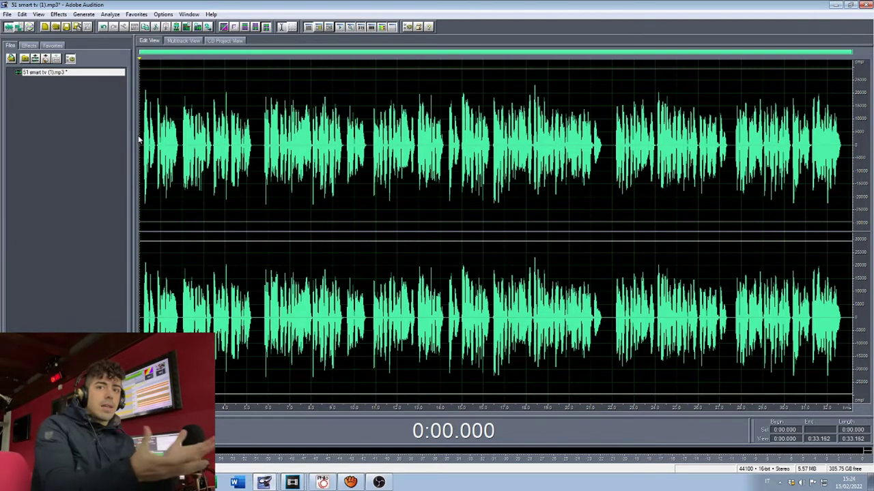
left_click(6, 14)
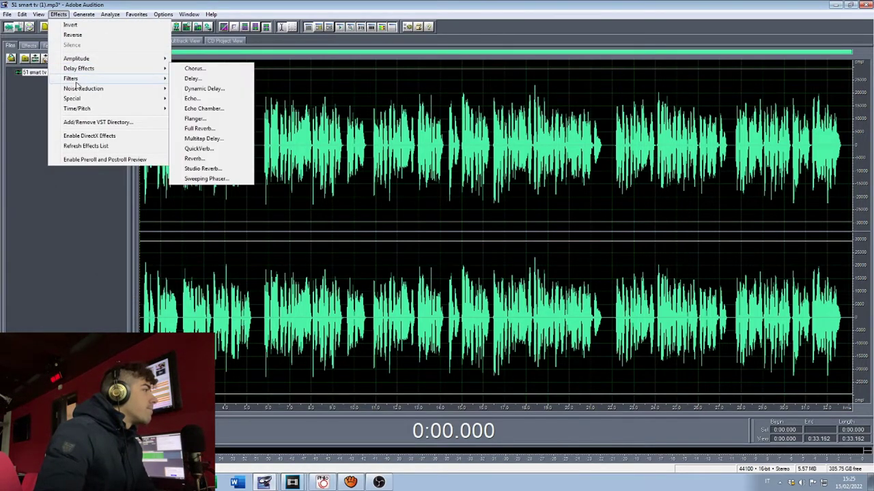
mouse_move(89, 82)
left_click(205, 109)
left_click_drag(375, 135, 383, 115)
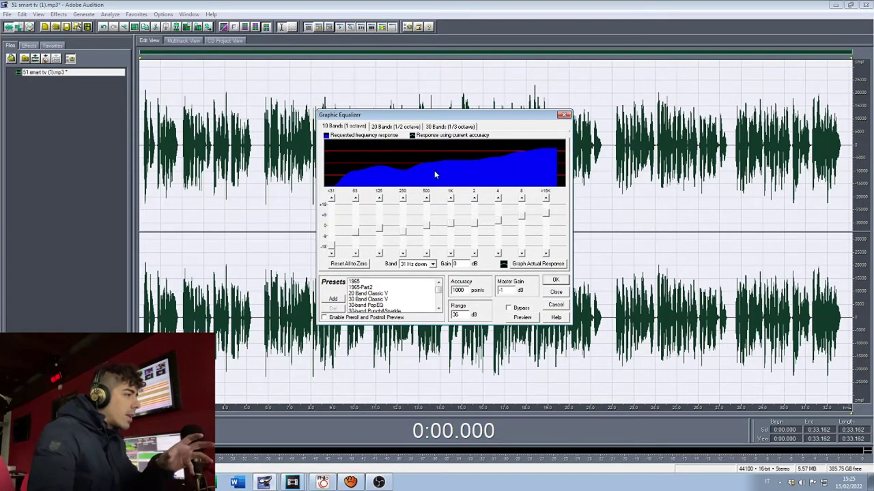
left_click(349, 263)
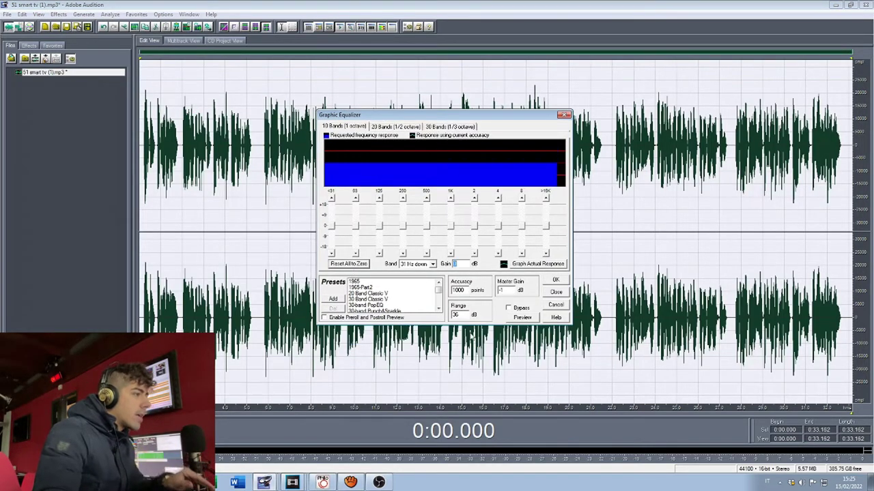
During preview, strongly cut the 31 and 63 Hz bands, slightly lower 125 Hz, set 250 Hz to -1.03 dB, and boost 8 kHz and above
left_click(521, 318)
left_click_drag(333, 225, 380, 230)
mouse_move(546, 226)
left_mouse_down()
mouse_move(497, 227)
mouse_move(546, 218)
left_mouse_up()
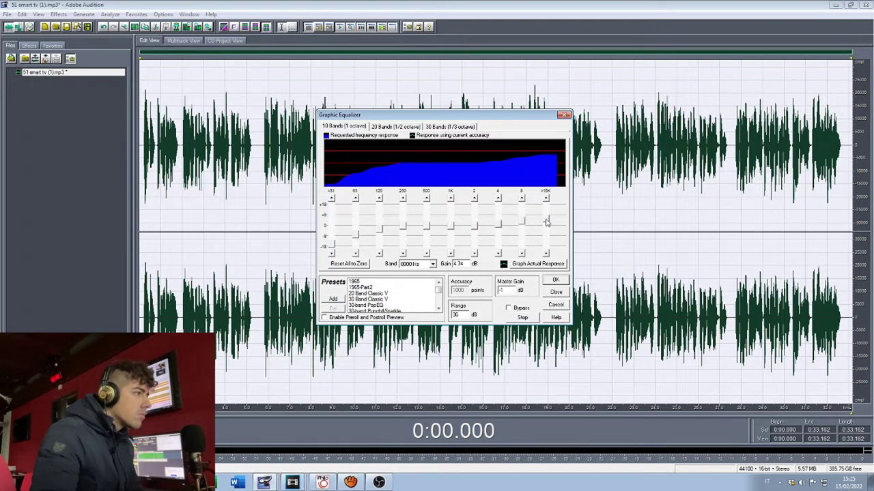
left_click(331, 253)
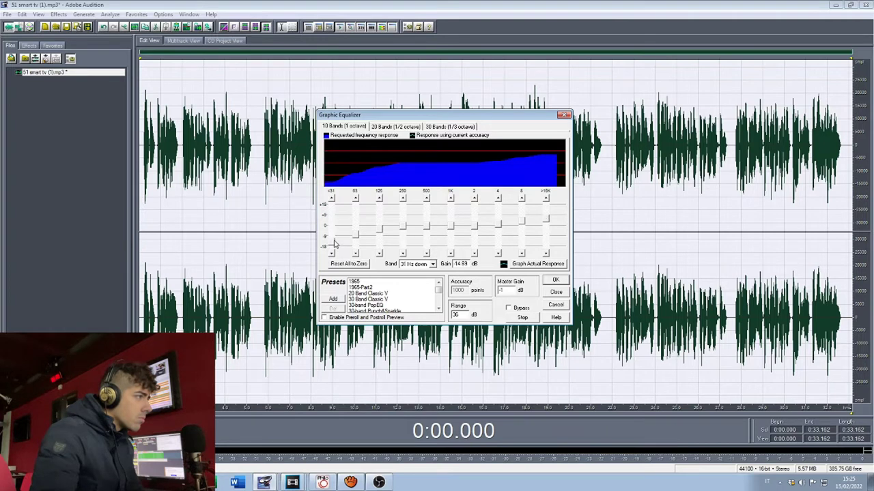
left_click(355, 251)
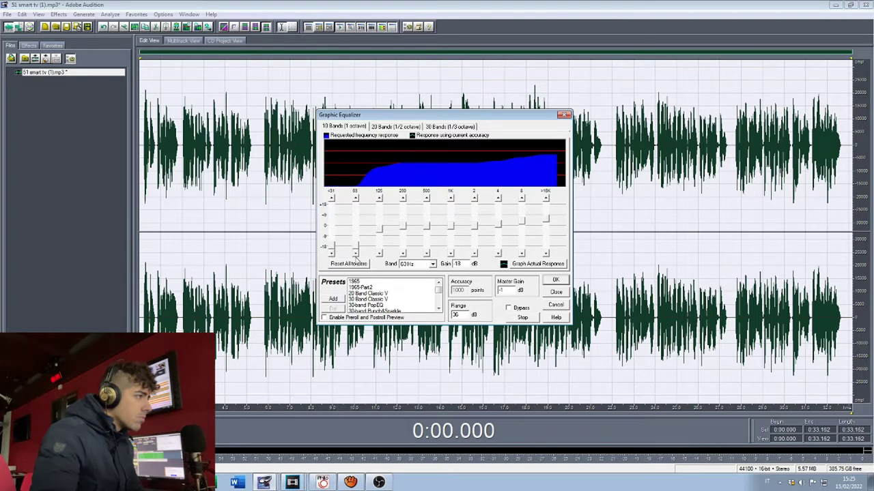
left_click_drag(355, 247, 403, 228)
left_click(523, 318)
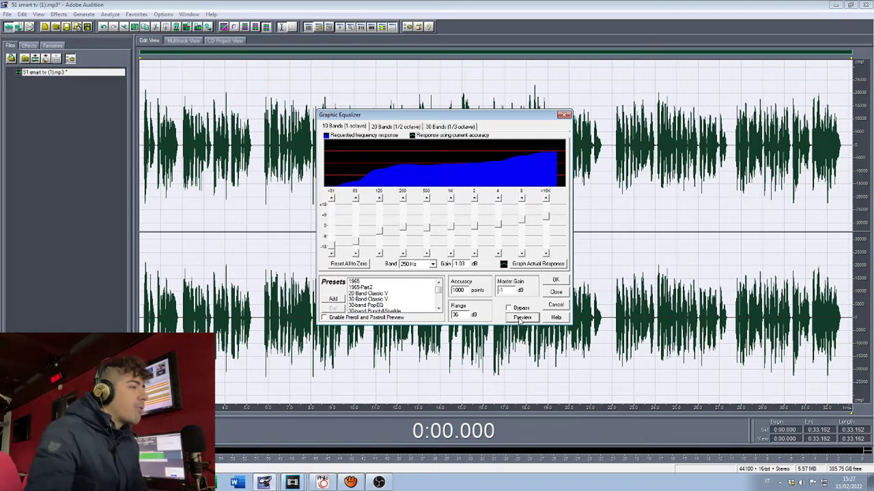
Compare the equalized voice with the original by previewing it with the equalizer active and bypassed
left_click(521, 318)
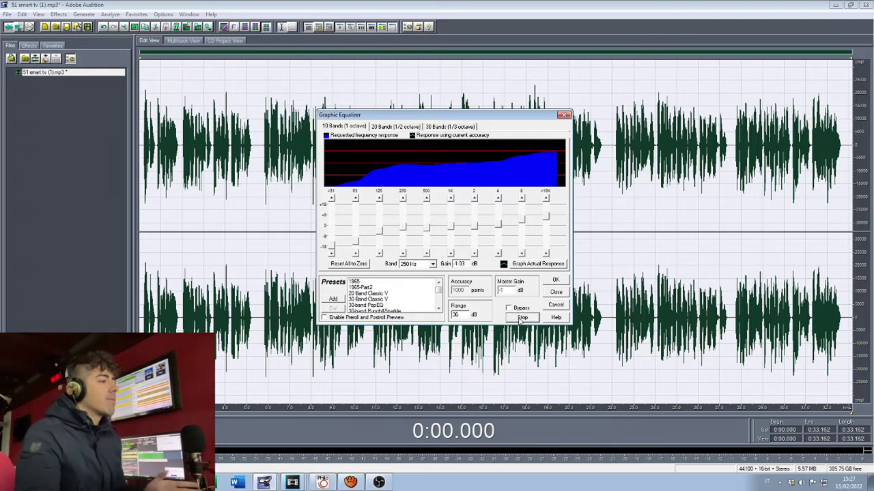
left_click(521, 318)
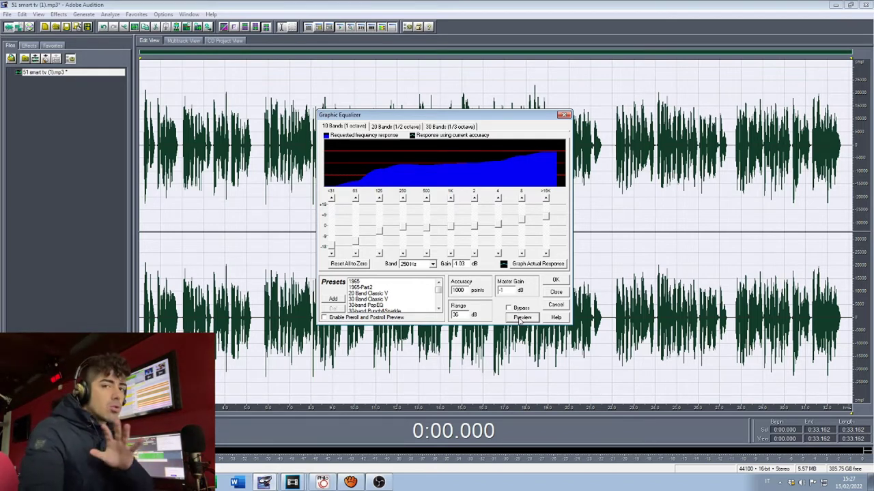
left_click(507, 307)
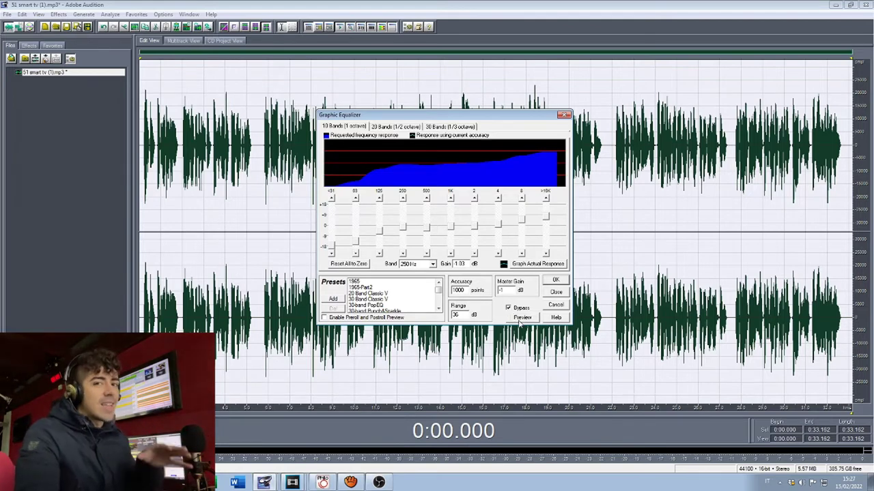
left_click(519, 321)
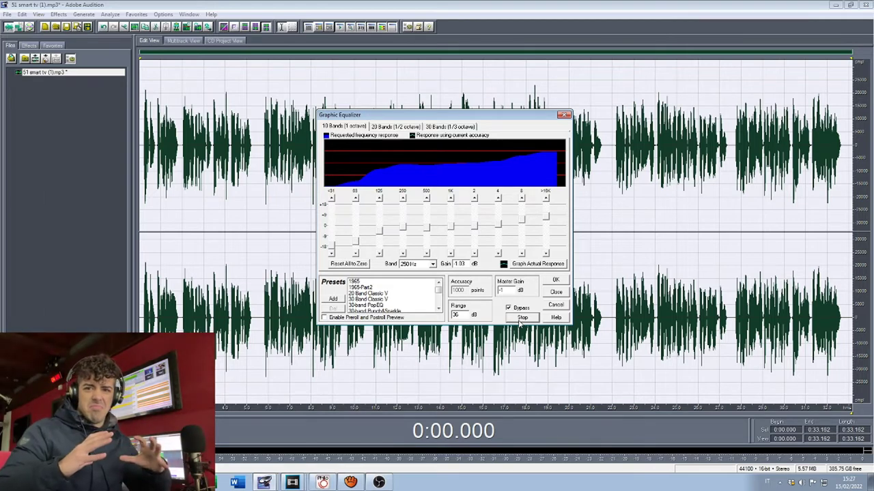
left_click(521, 319)
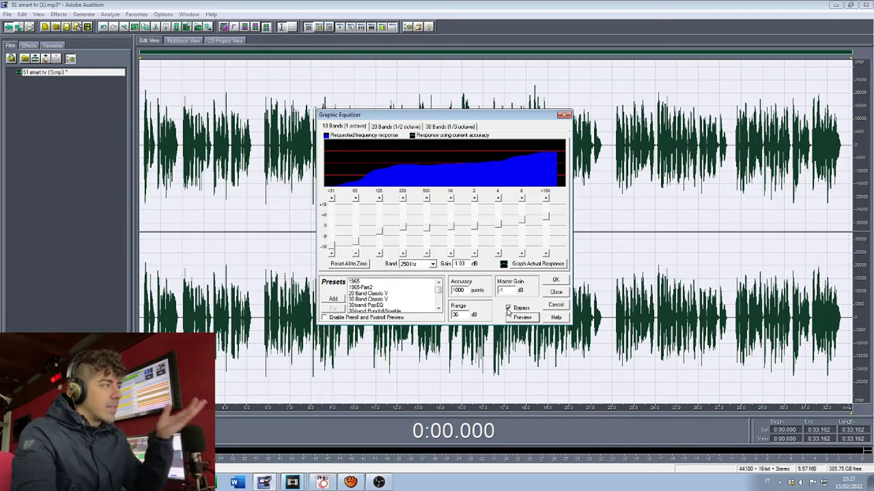
left_click(508, 309)
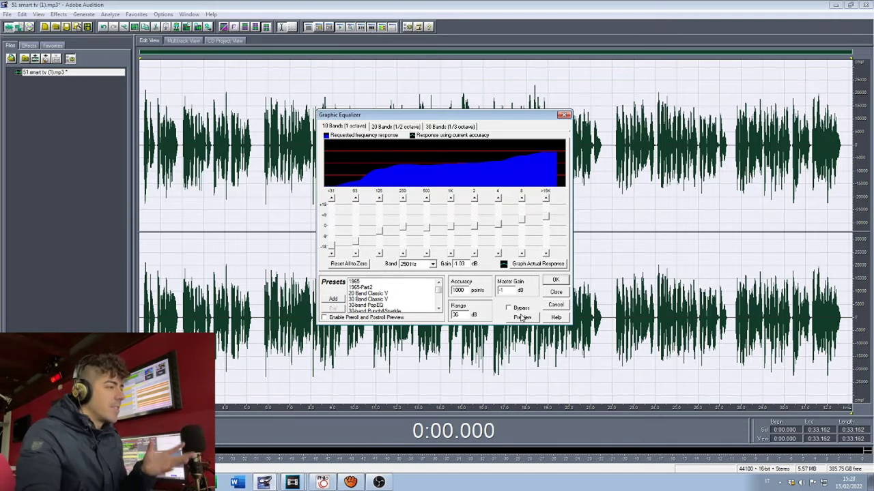
Raise the 2 kHz band slightly during preview and check the new curve against the bypassed original
left_click(522, 318)
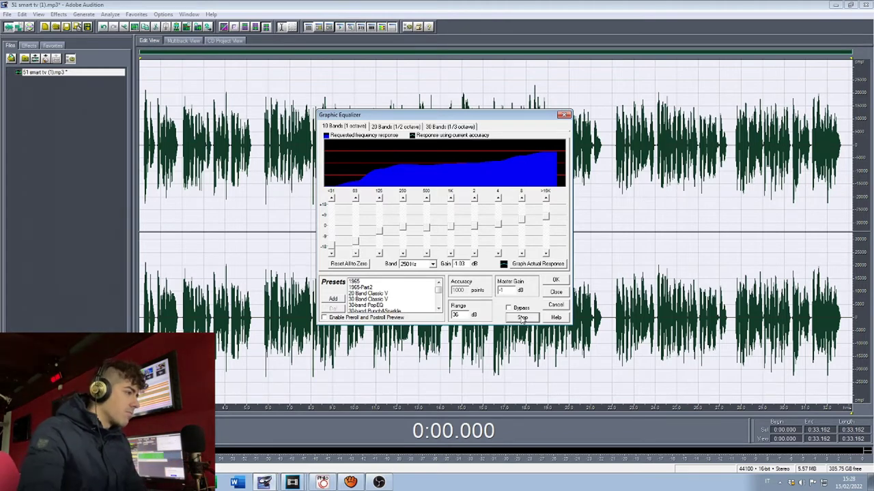
left_click(522, 319)
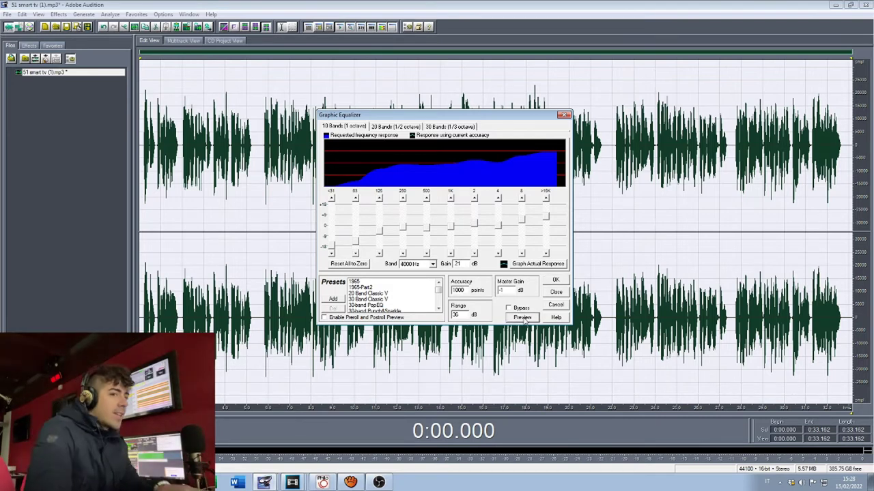
left_click(509, 308)
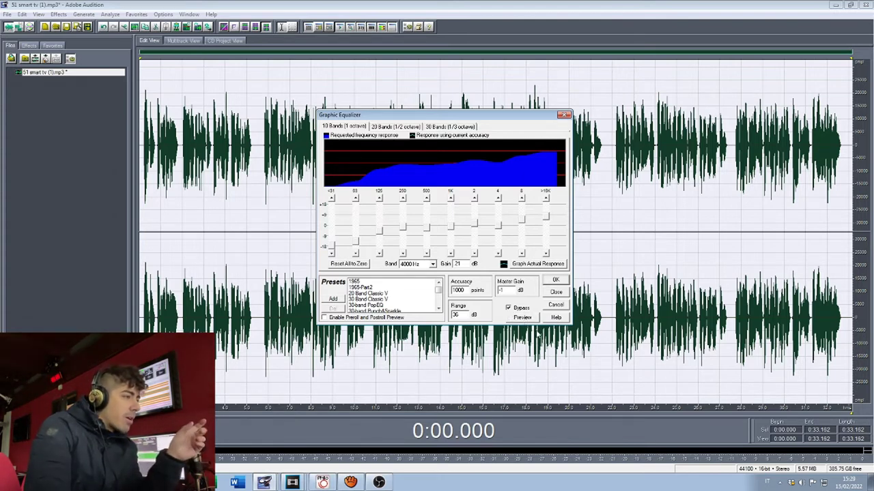
left_click(526, 319)
left_click(524, 319)
left_click(508, 308)
Preview the final equalization, apply it to the whole recording, and clear the selection with the cursor at the start
left_click(522, 318)
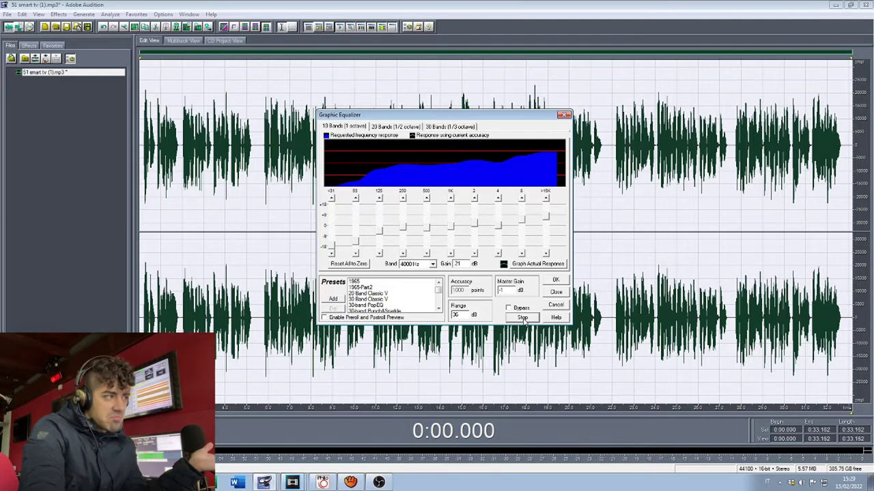
left_click(553, 280)
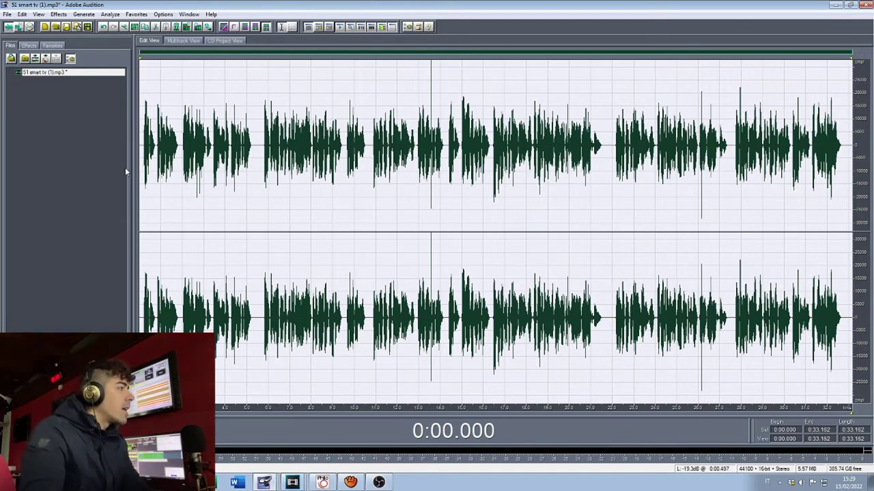
left_click(138, 145)
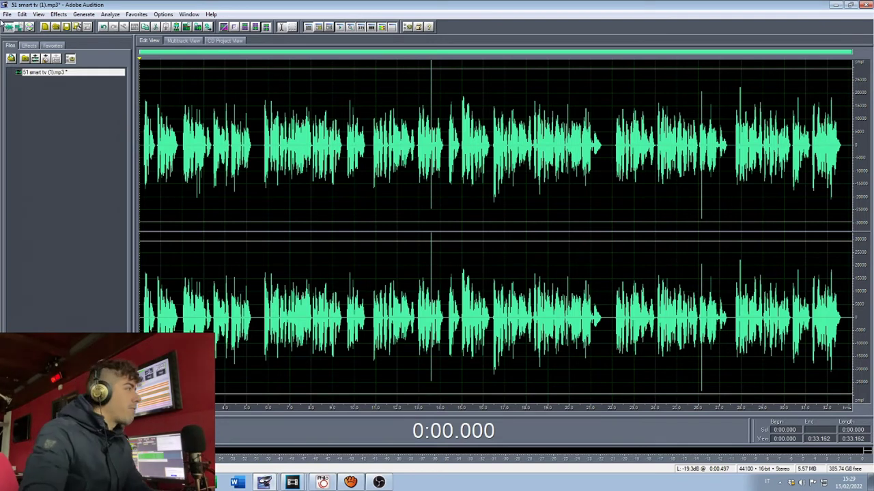
Apply Hard Limiting to the equalized recording with a 7 dB input boost, 7 ms lookahead and 54 ms release
left_click(58, 15)
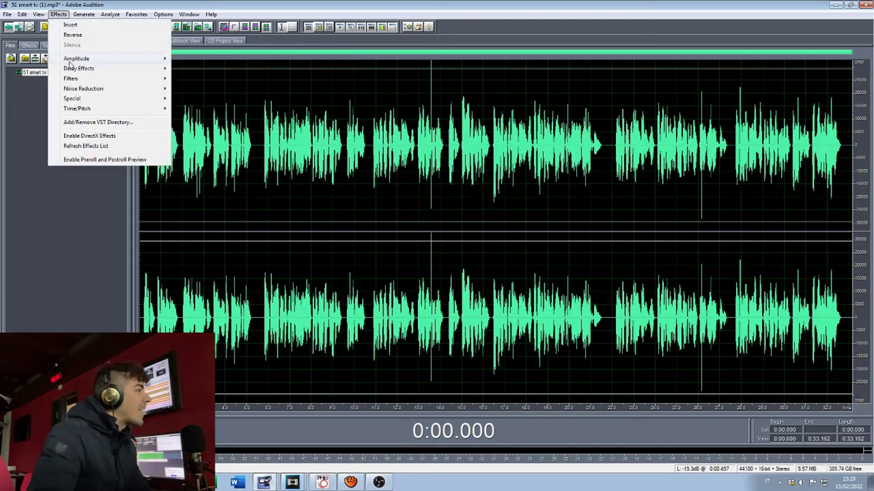
mouse_move(73, 60)
left_click(199, 109)
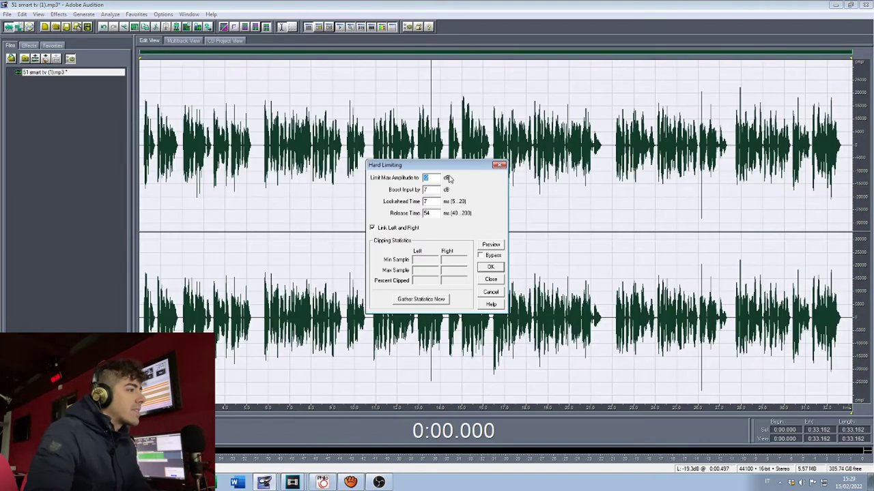
left_click(426, 176)
double_click(426, 177)
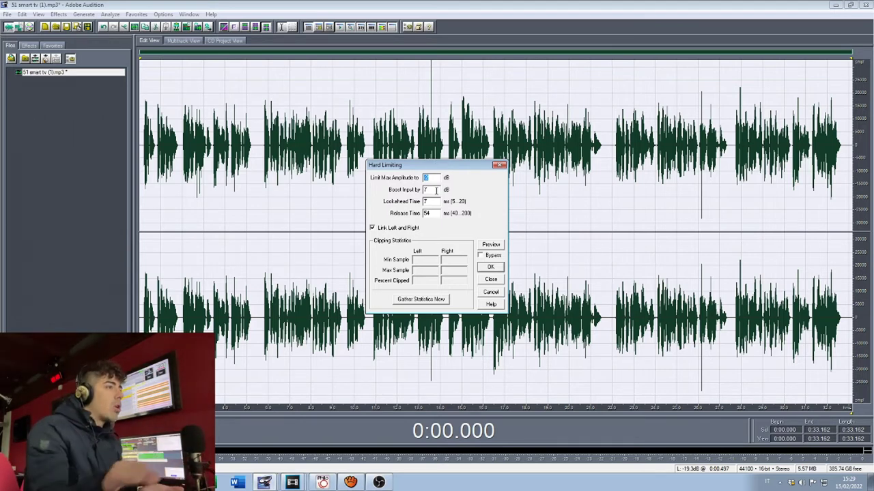
left_click(490, 267)
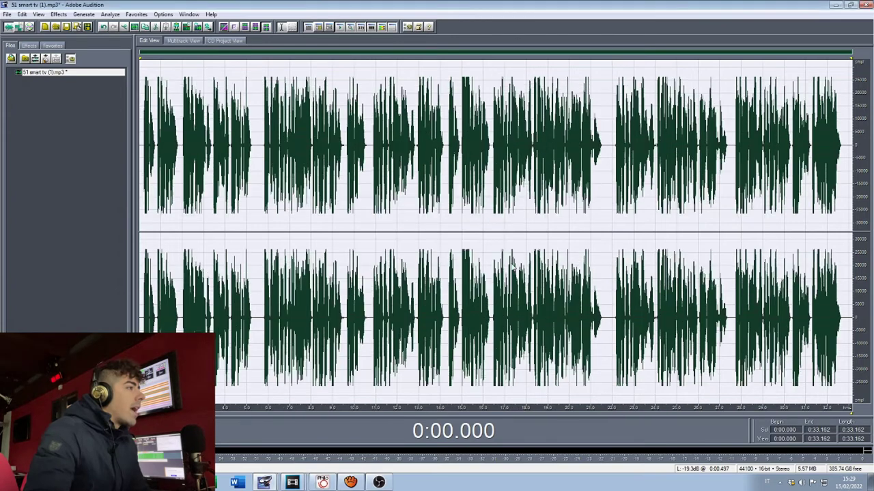
Play the opening seconds of the equalized and limited recording from the beginning
left_click(139, 121)
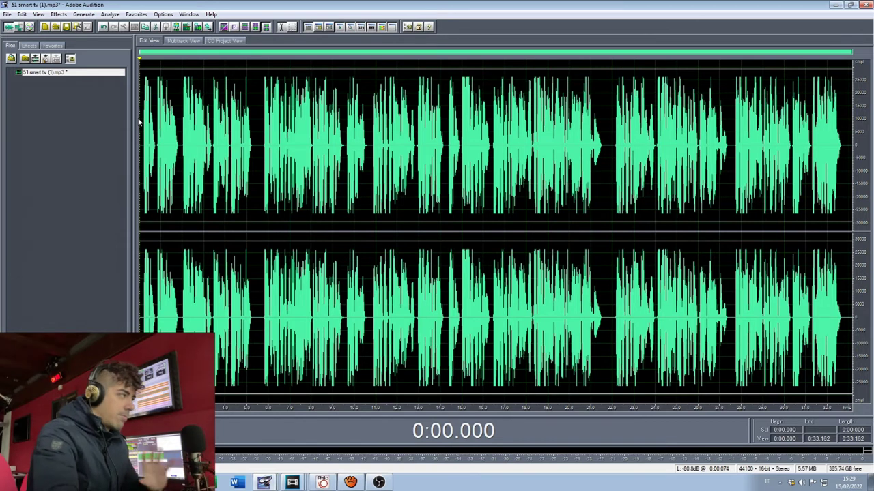
key("space")
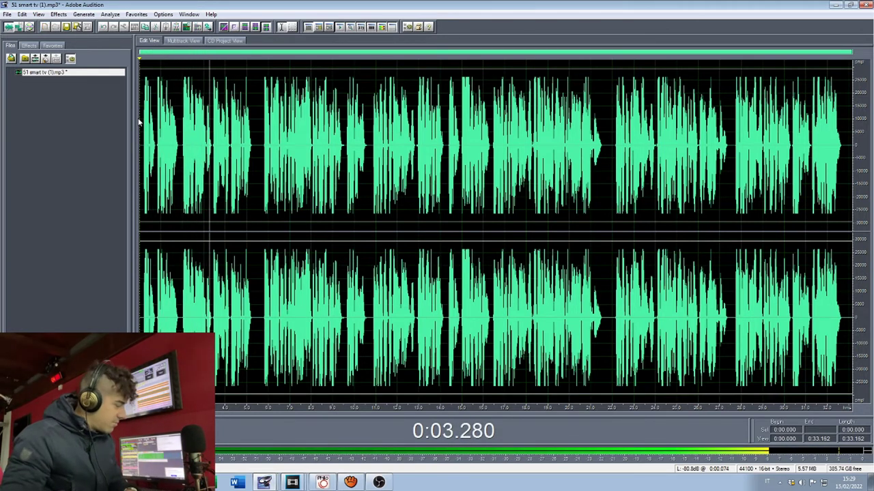
key("space")
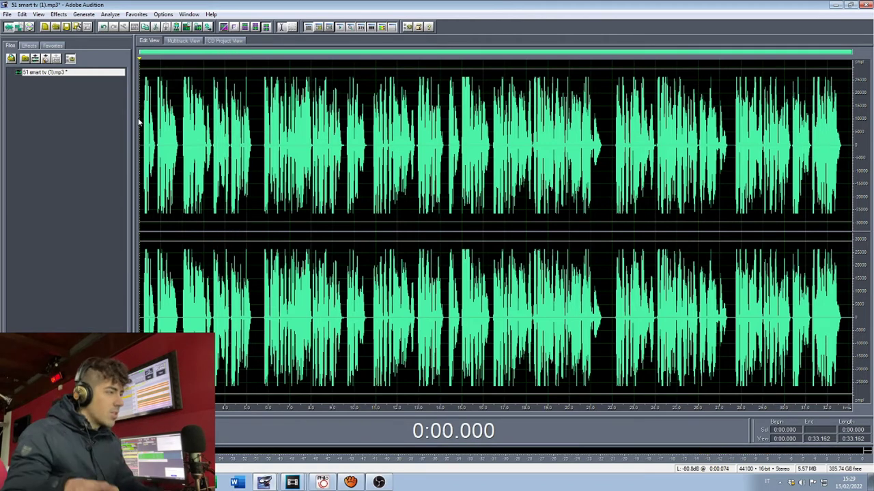
Undo the limiting and equalization, and apply Hard Limiting with a 7 dB boost to the unequalized recording for comparison
left_click(103, 28)
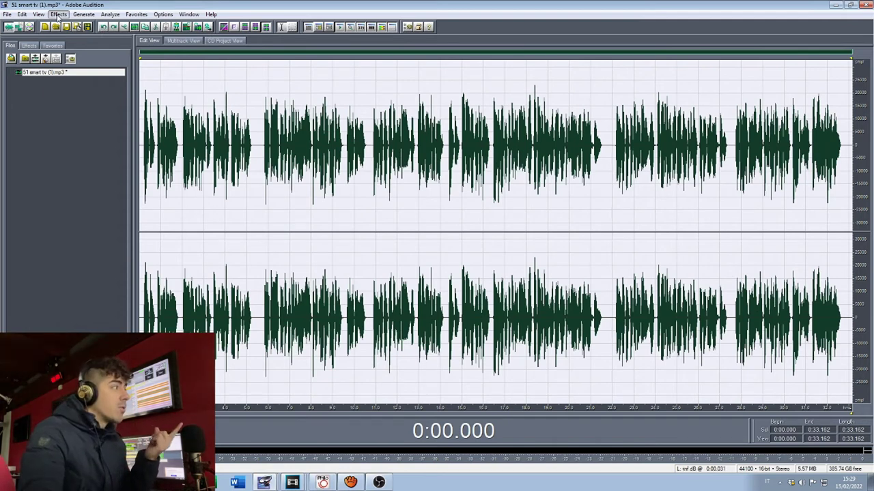
left_click(58, 13)
mouse_move(73, 59)
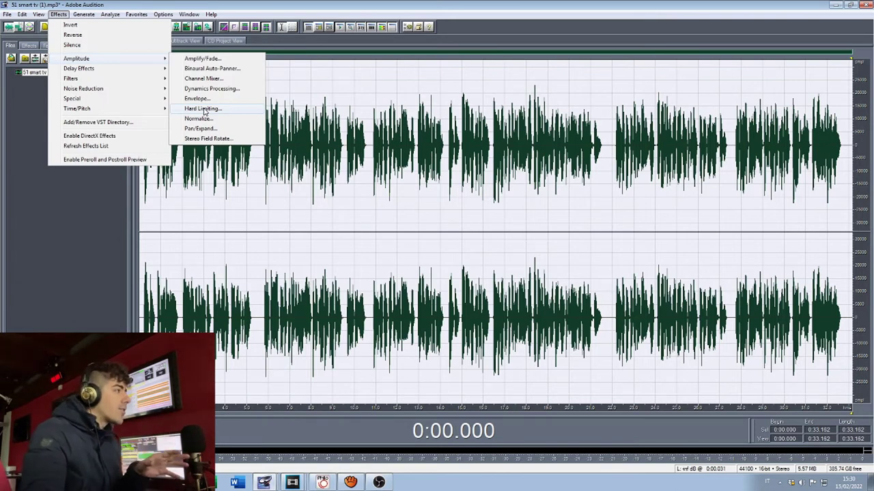
left_click(203, 109)
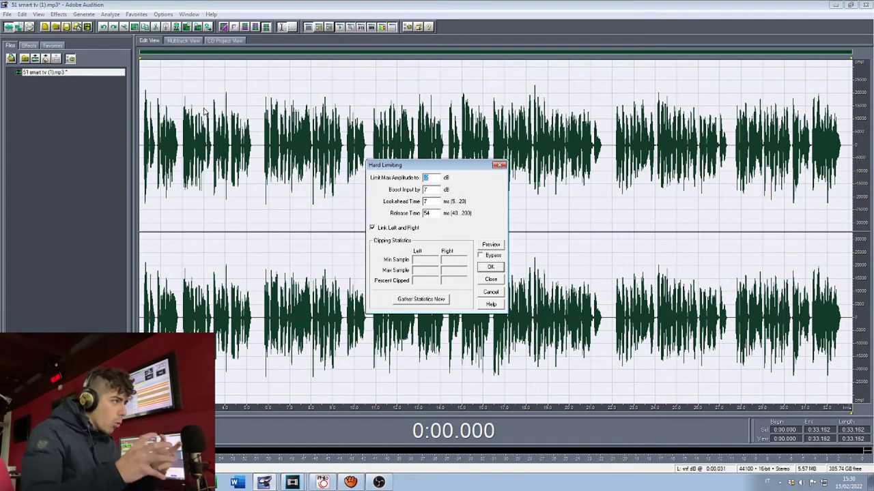
left_click(491, 267)
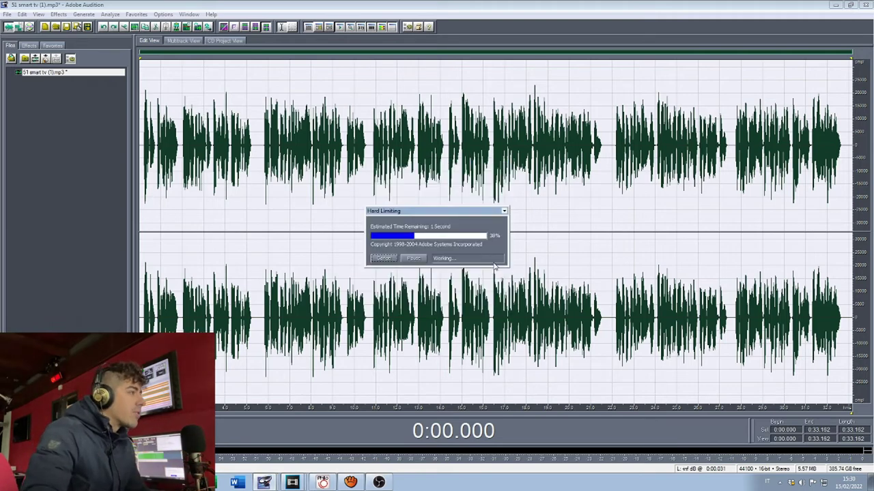
Play the start of the limited recording without equalization and undo its limiting
key("space")
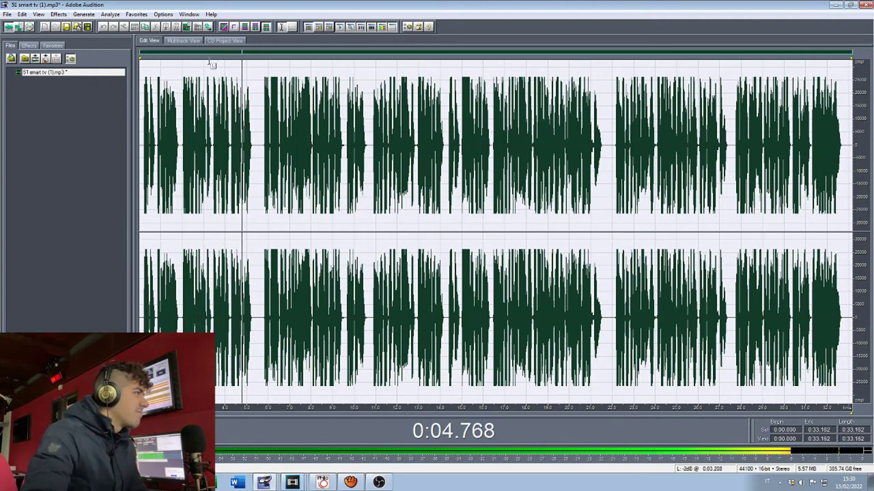
key("space")
left_click(104, 26)
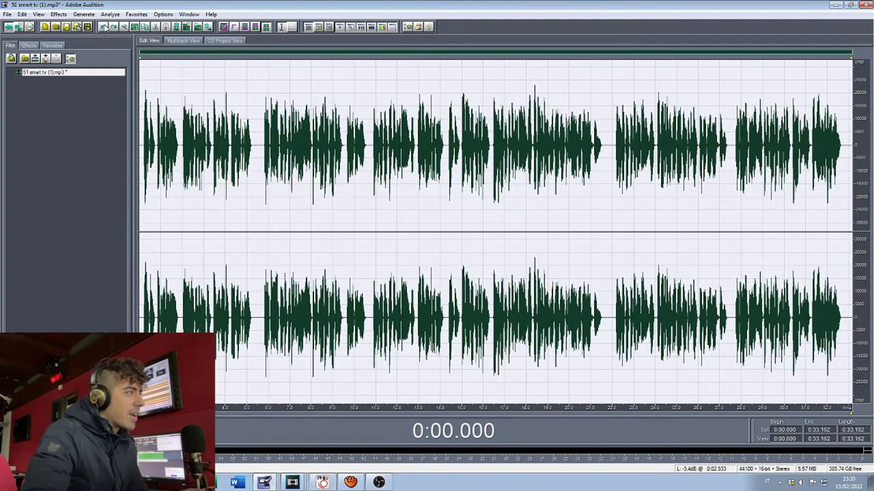
Restore the equalized and limited version of the recording and play its opening seconds
left_click(113, 27)
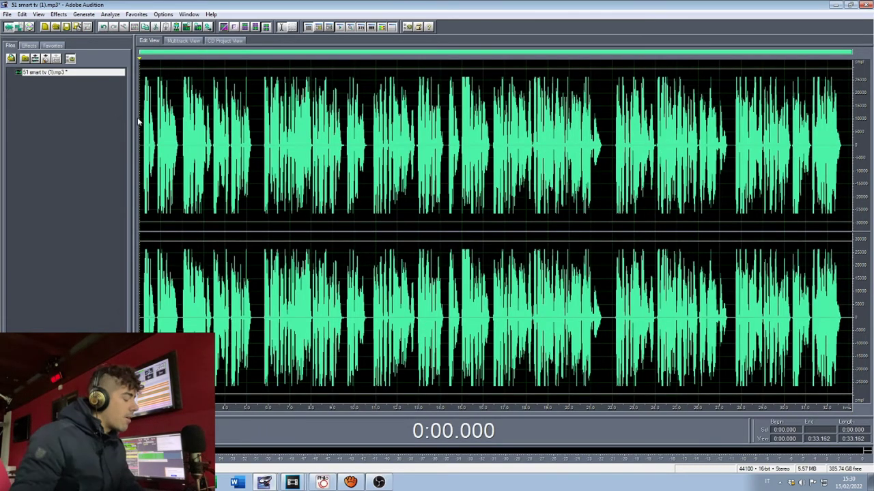
key("space")
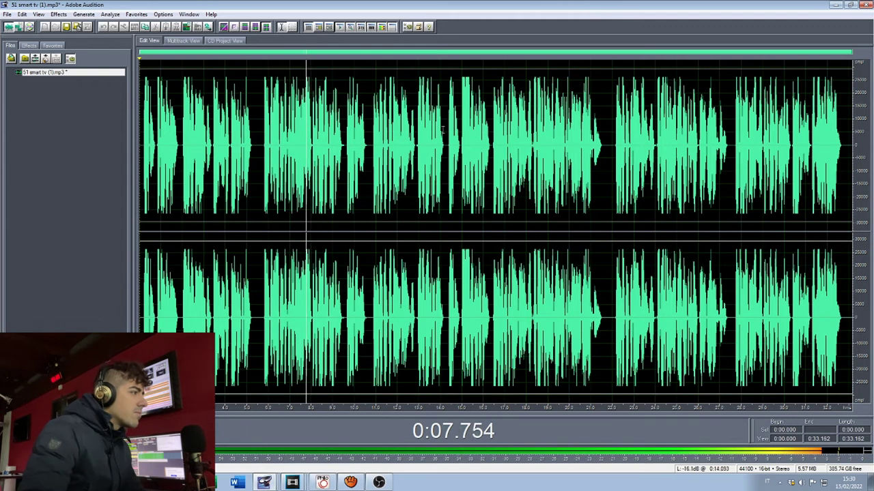
key("space")
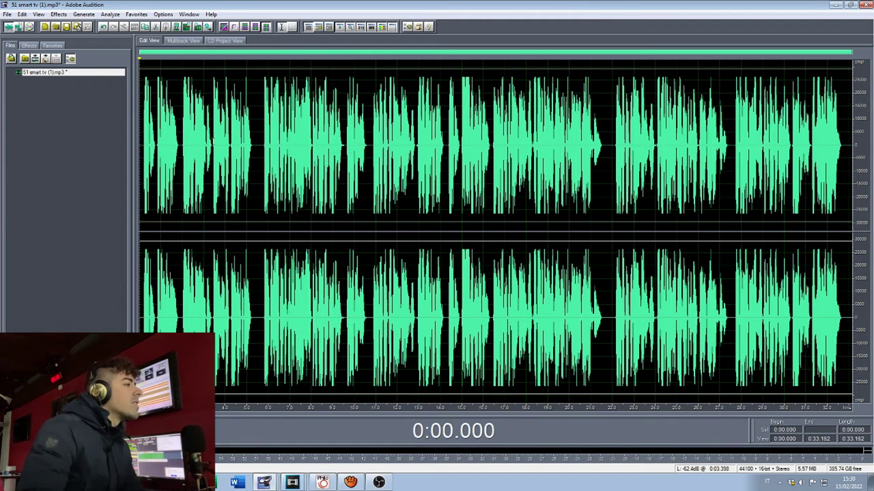